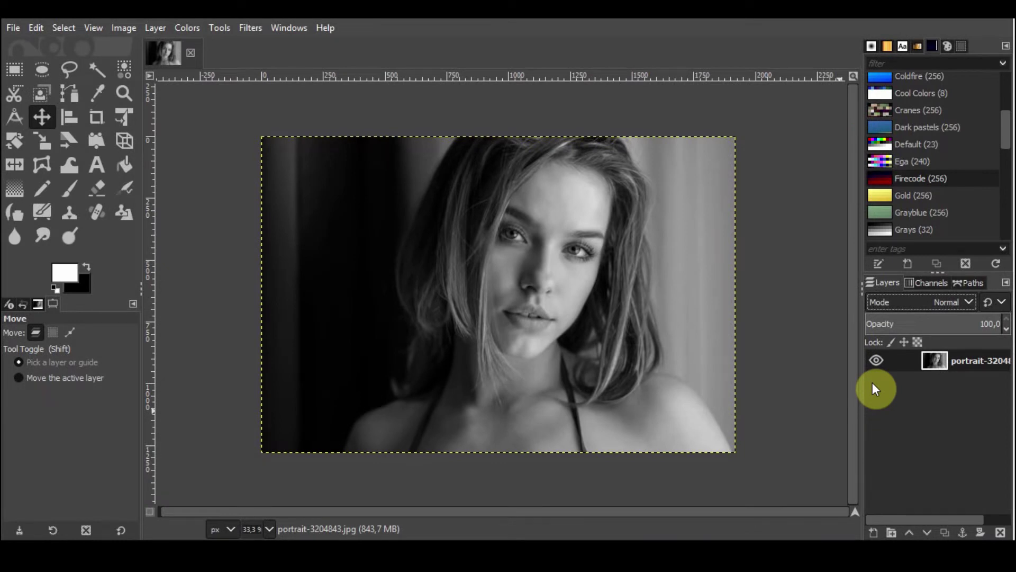
Step: Duplicate the black-and-white portrait layer from the Layers panel into a second identical layer
{"action": "left_click", "coordinate": [946, 533]}
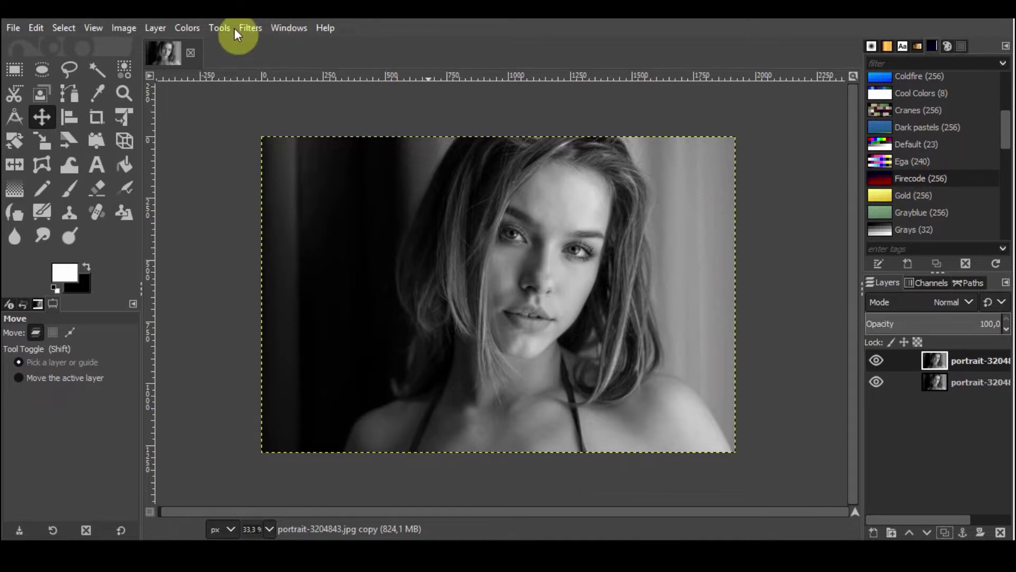
{"action": "left_click", "coordinate": [194, 29]}
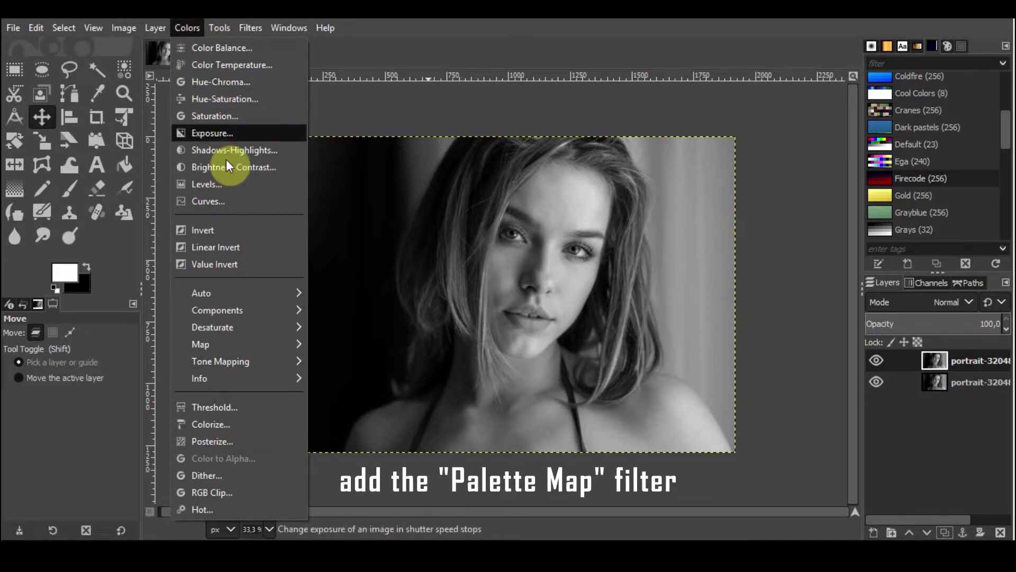
{"action": "mouse_move", "coordinate": [201, 344]}
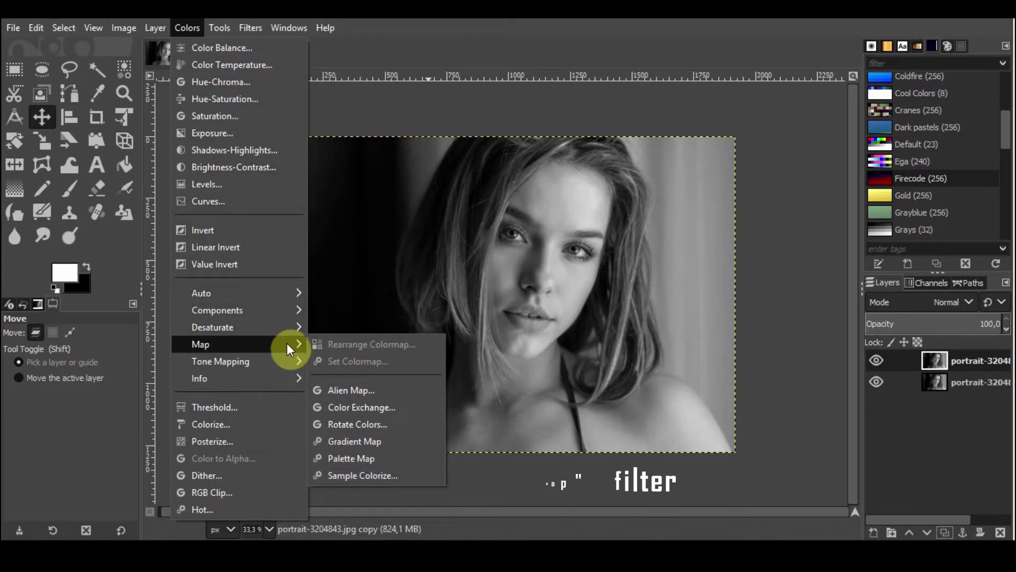
Step: Recolour the top portrait copy in red-orange-yellow using Palette Map with the Firecode palette
{"action": "left_click", "coordinate": [391, 458]}
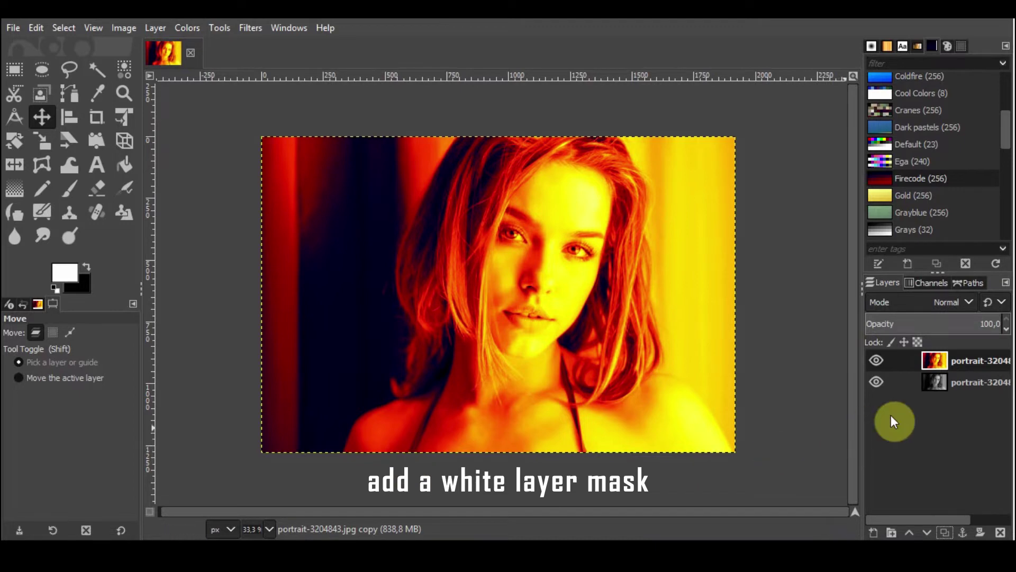
Step: Add a White (full opacity) layer mask to the recoloured top portrait copy
{"action": "right_click", "coordinate": [963, 356]}
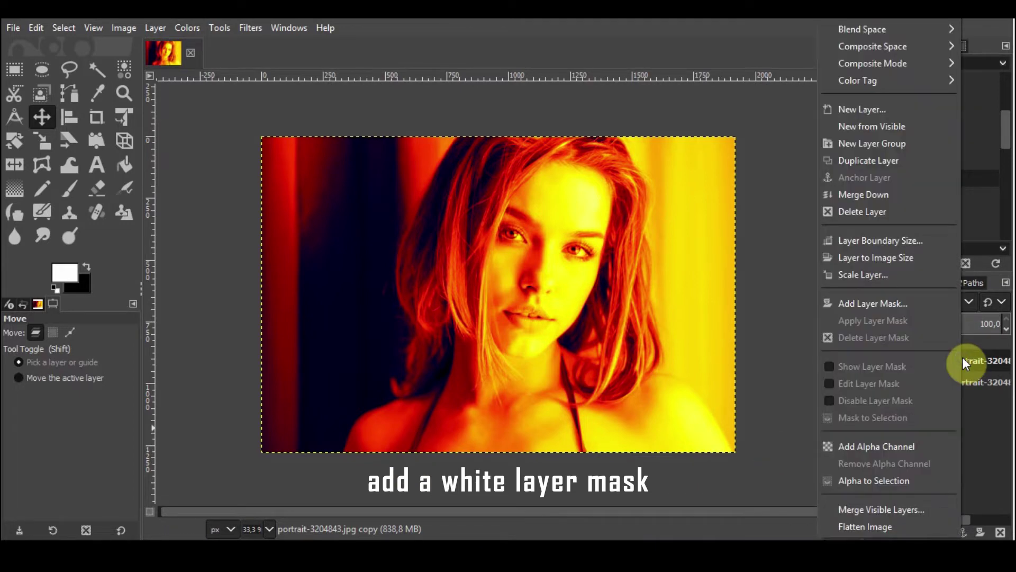
{"action": "left_click", "coordinate": [919, 305]}
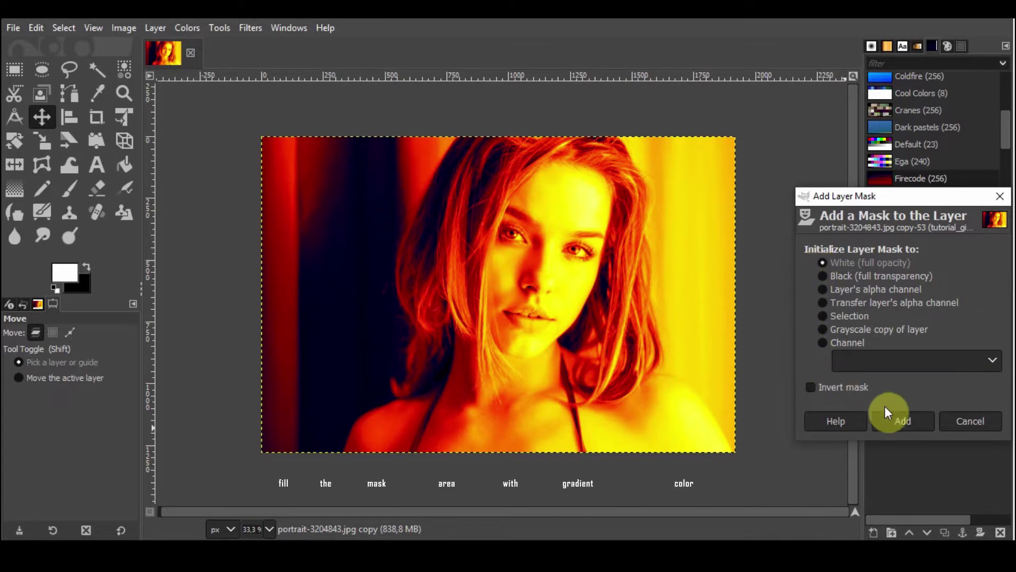
{"action": "left_click", "coordinate": [905, 421]}
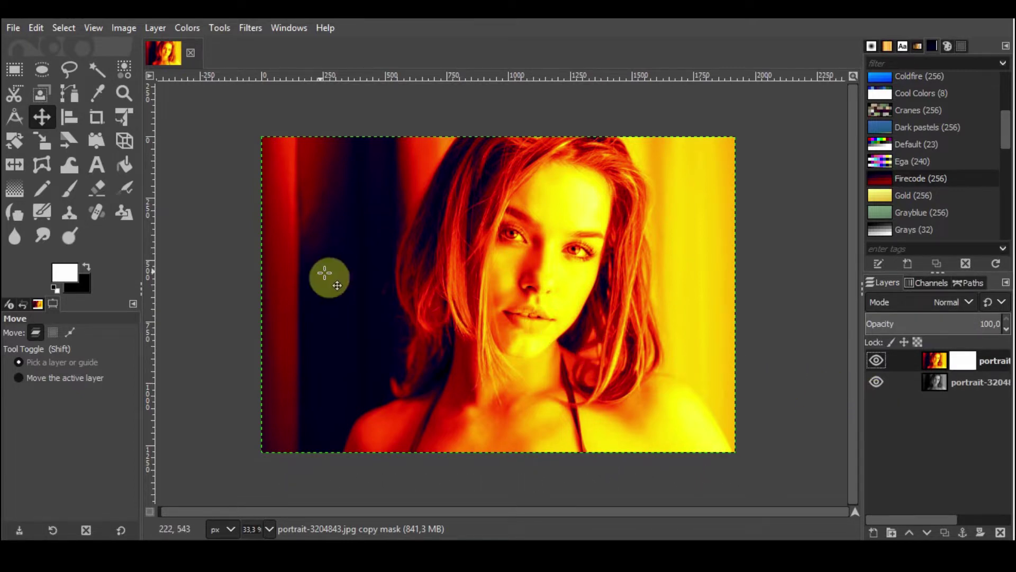
Step: Fill the mask with a linear gradient running from the right edge toward the face
{"action": "left_click", "coordinate": [17, 192]}
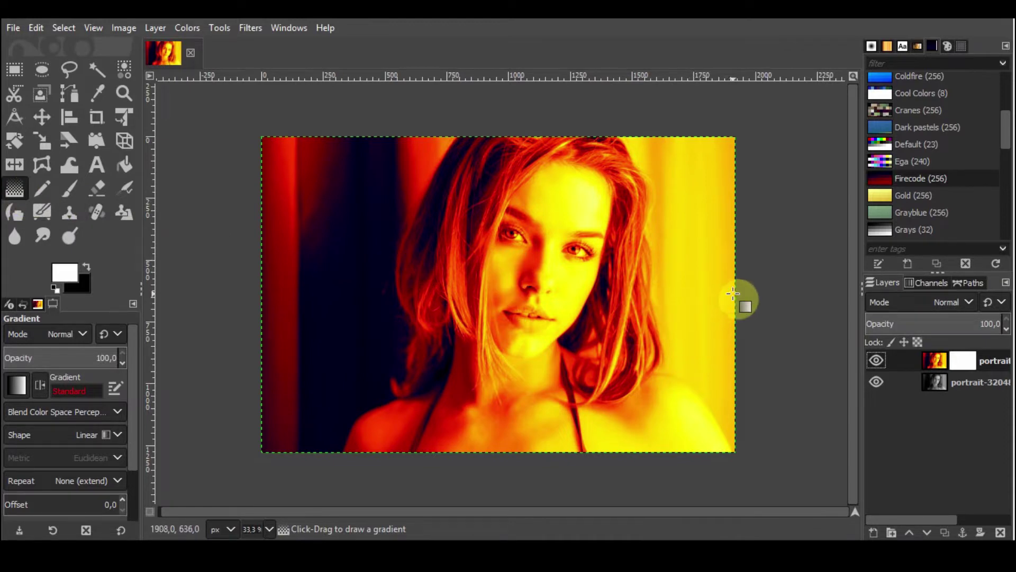
{"action": "mouse_move", "coordinate": [735, 292]}
{"action": "left_mouse_down"}
{"action": "mouse_move", "coordinate": [515, 285]}
{"action": "mouse_move", "coordinate": [509, 294]}
{"action": "left_mouse_up"}
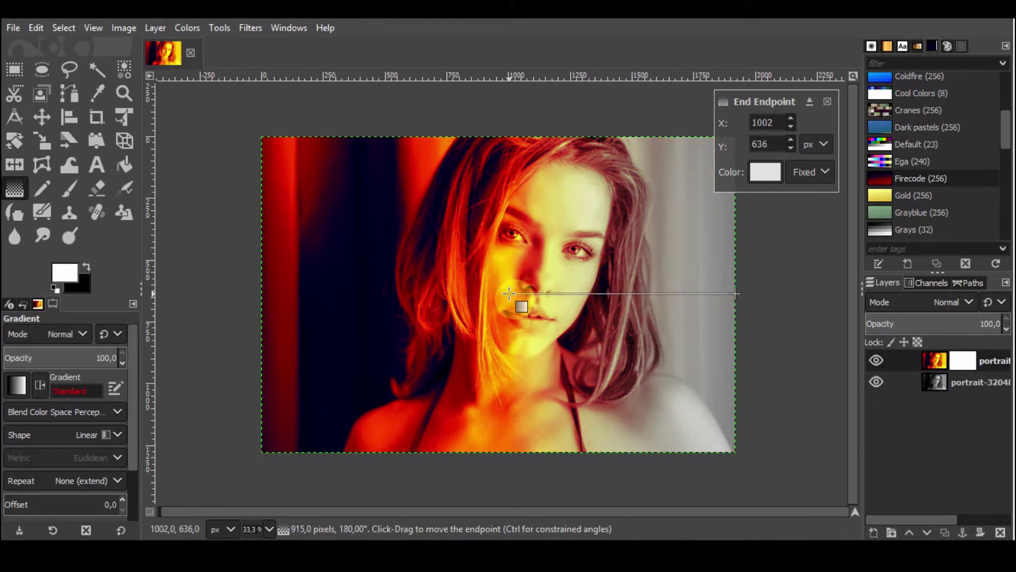
{"action": "left_click_drag", "start_coordinate": [510, 292], "coordinate": [504, 293]}
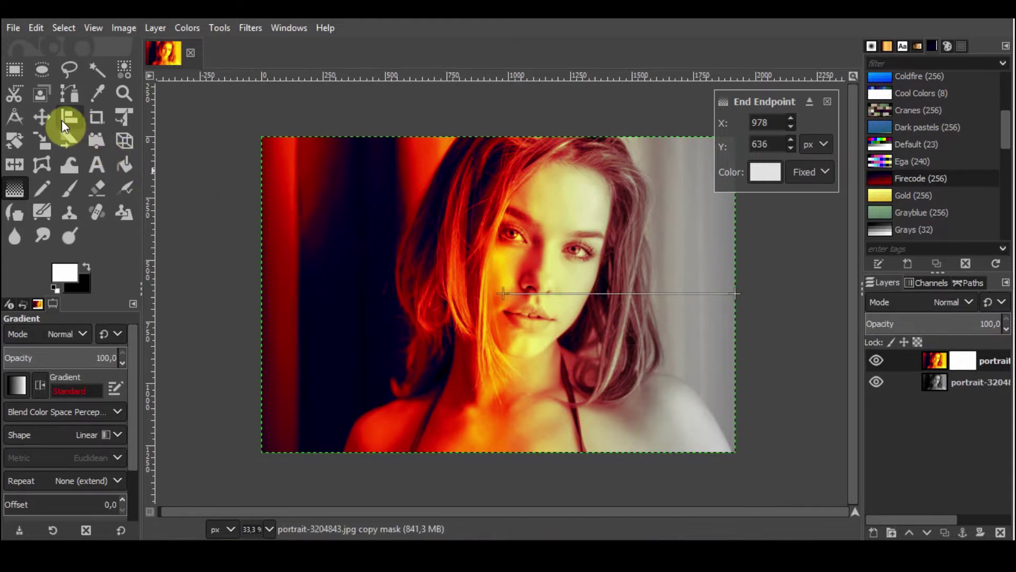
{"action": "left_click", "coordinate": [40, 117]}
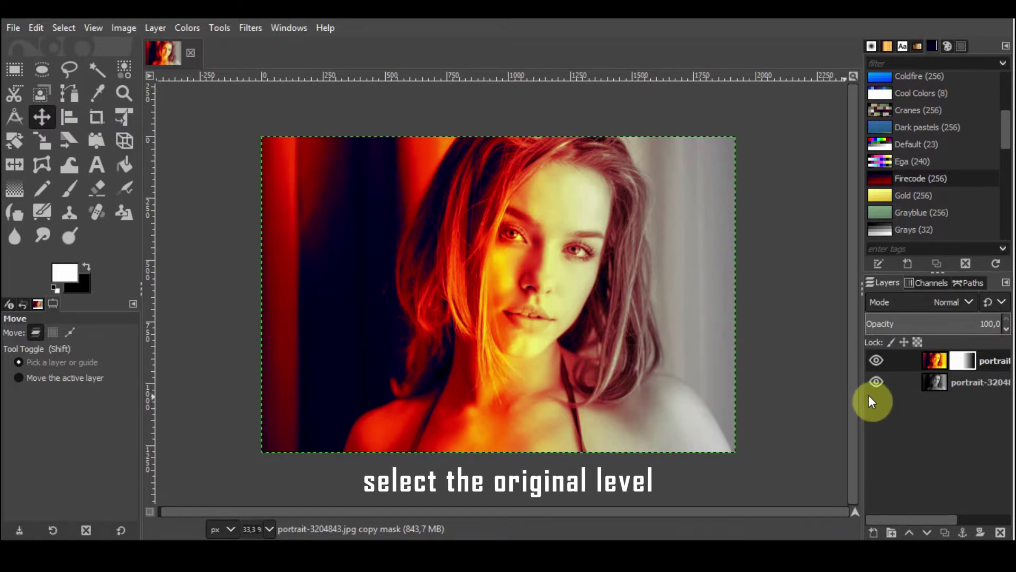
Step: Hide the Firecode layer, select the original grayscale portrait layer, and launch G'MIC-Qt
{"action": "left_click", "coordinate": [880, 360]}
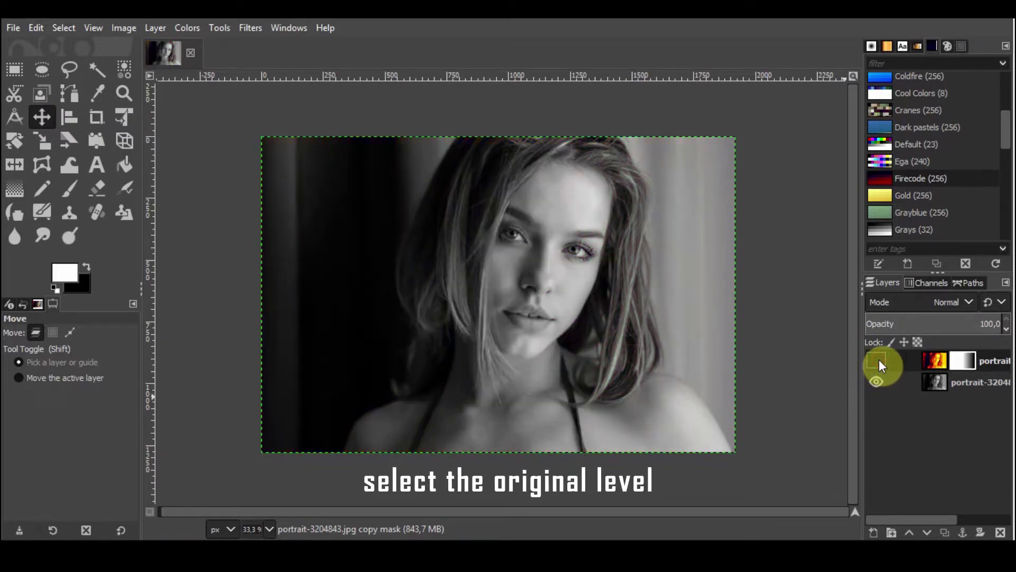
{"action": "left_click", "coordinate": [962, 383]}
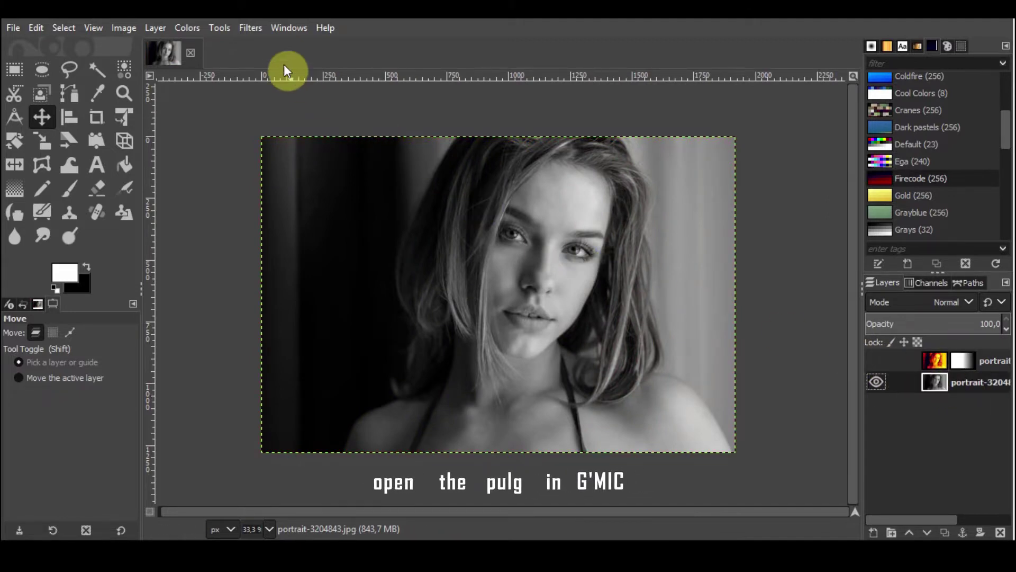
{"action": "left_click", "coordinate": [256, 28]}
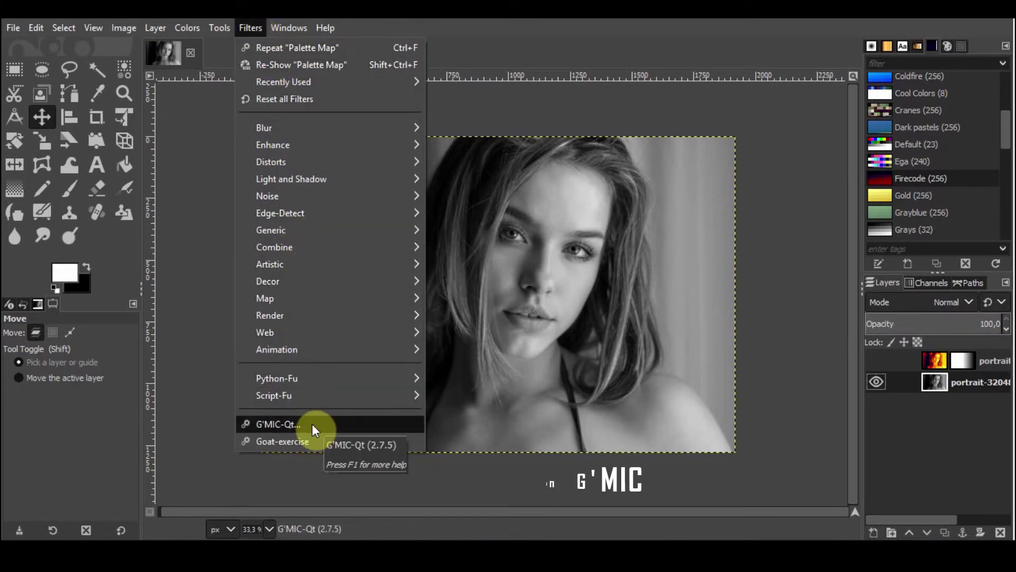
{"action": "left_click", "coordinate": [312, 424]}
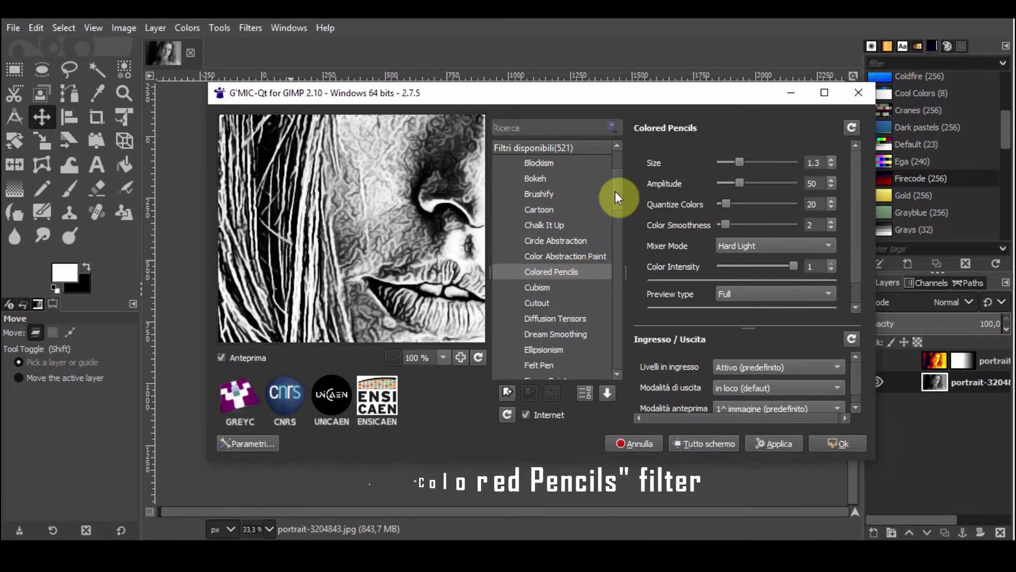
Step: Apply G'MIC-Qt's Artistic > Colored Pencils filter with default settings to the grey portrait
{"action": "left_click_drag", "start_coordinate": [615, 188], "coordinate": [618, 174]}
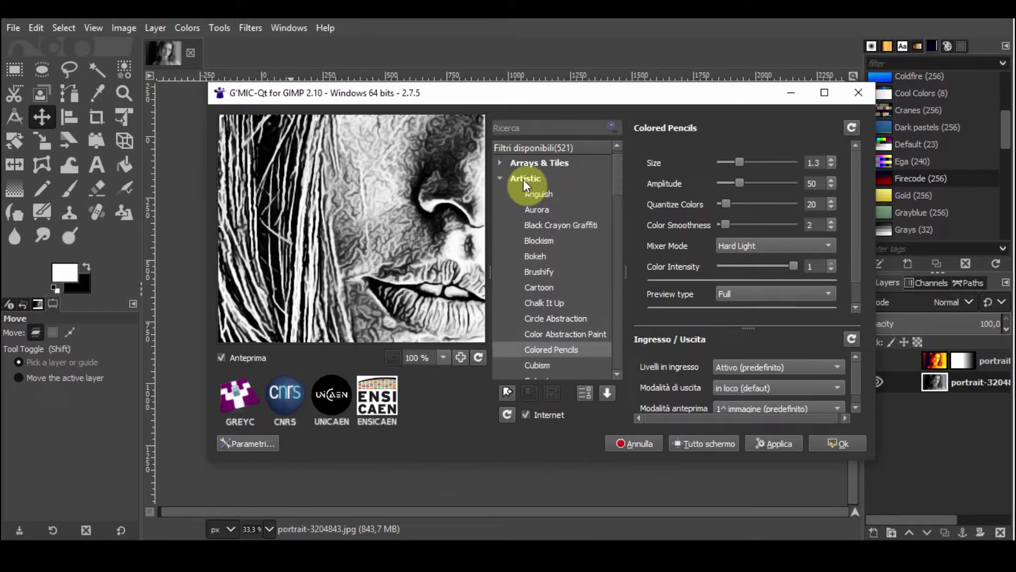
{"action": "left_click", "coordinate": [499, 179]}
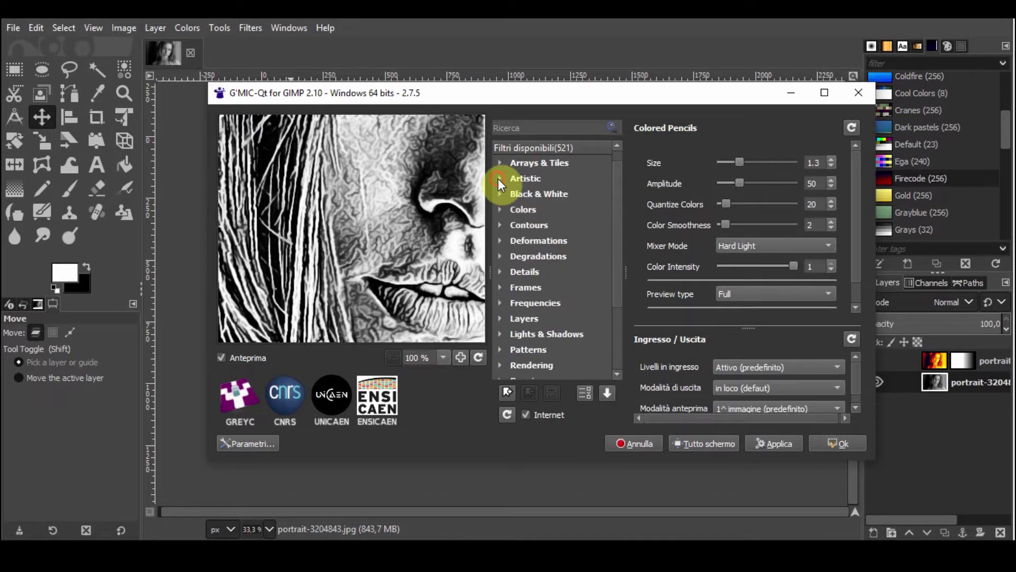
{"action": "left_click", "coordinate": [499, 179]}
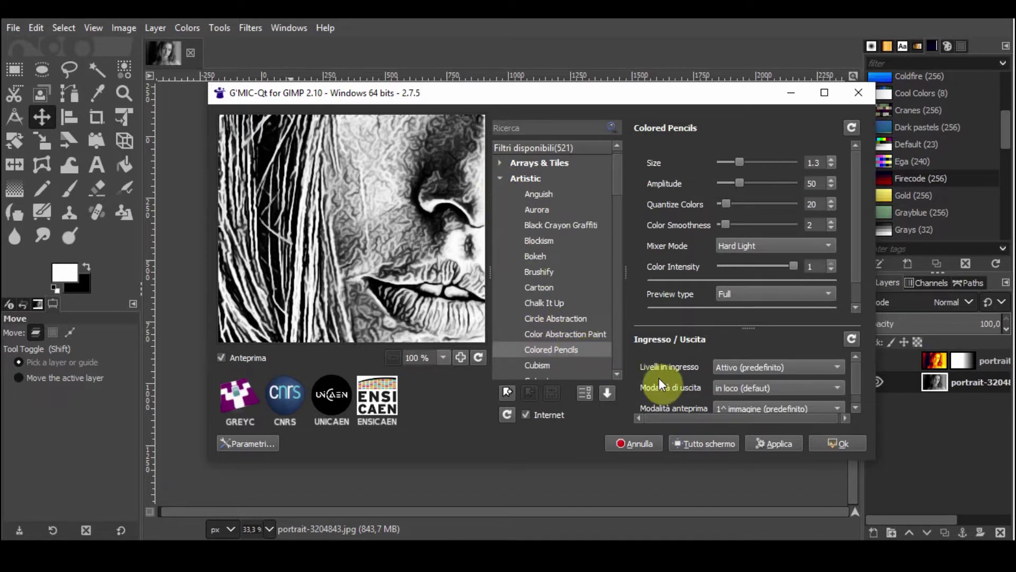
{"action": "left_click", "coordinate": [844, 446]}
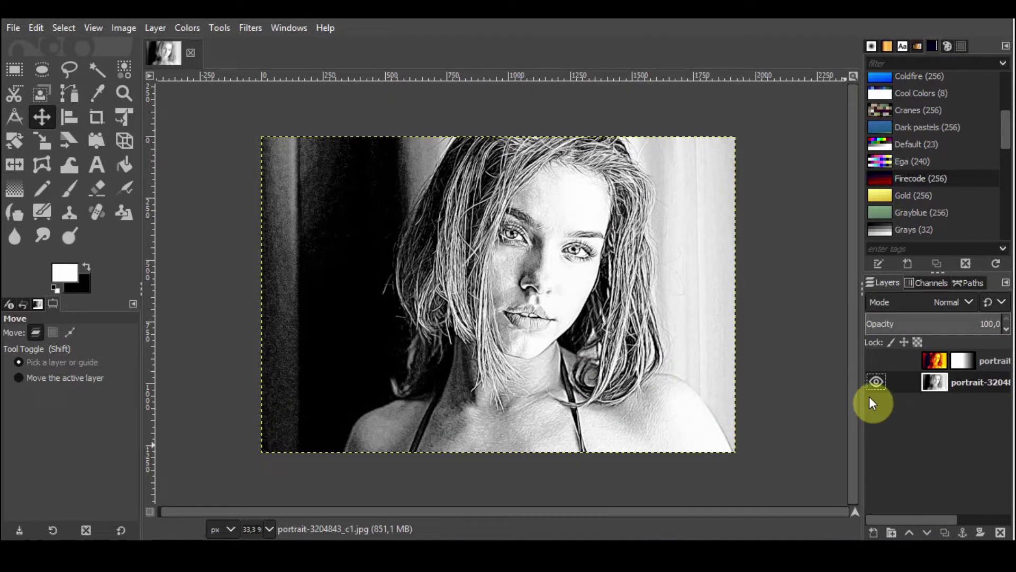
Step: Show and select the Firecode layer again and set its blend mode to LCh Color
{"action": "left_click", "coordinate": [878, 362]}
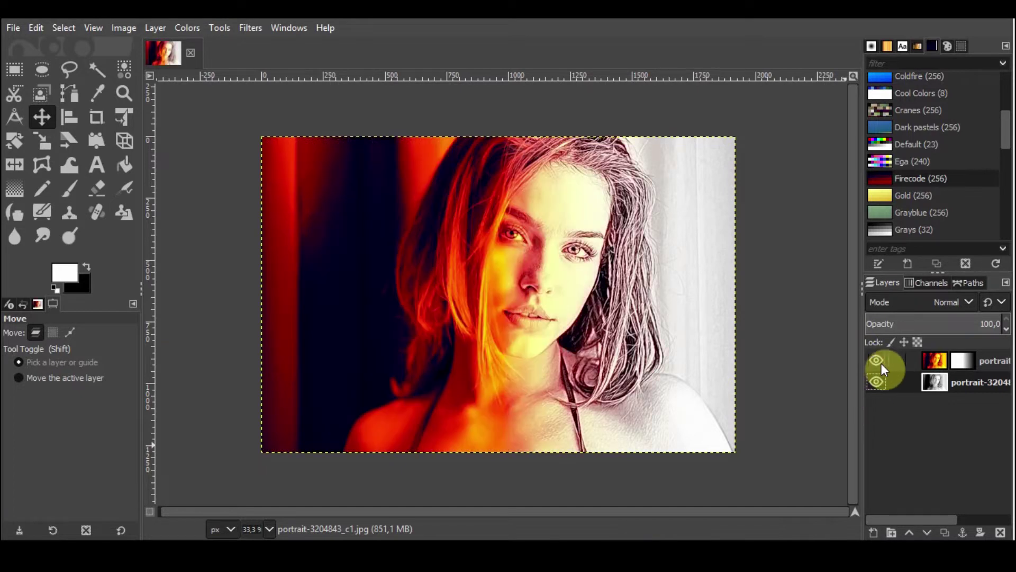
{"action": "left_click", "coordinate": [994, 363]}
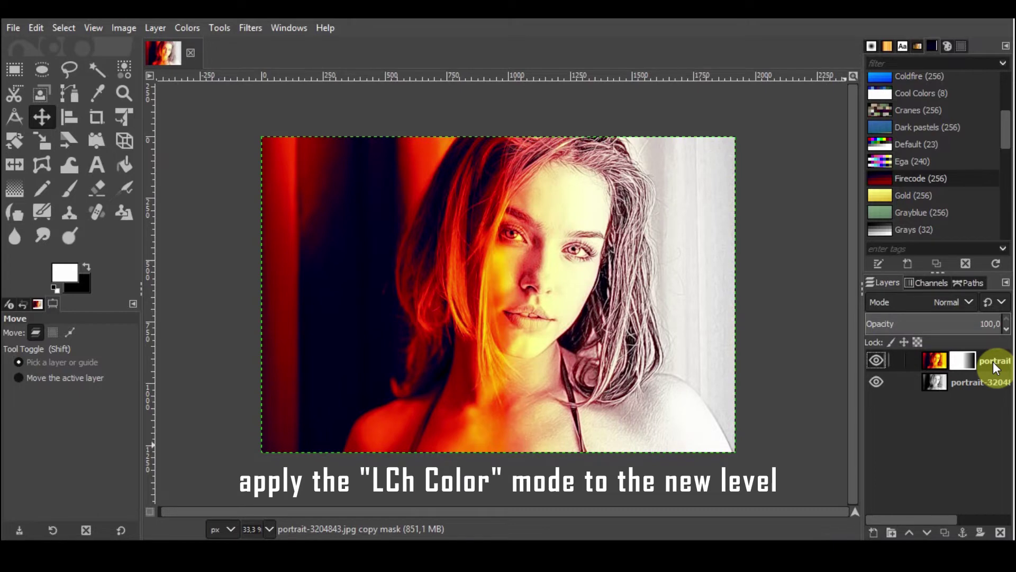
{"action": "left_click", "coordinate": [971, 303]}
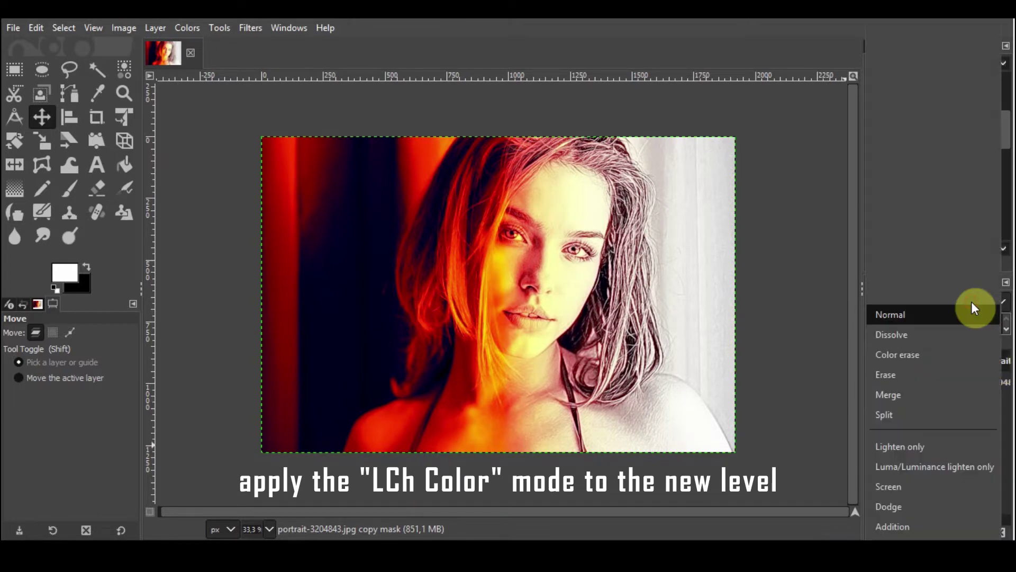
{"action": "scroll", "coordinate": [964, 368], "scroll_direction": "down", "scroll_amount": 3}
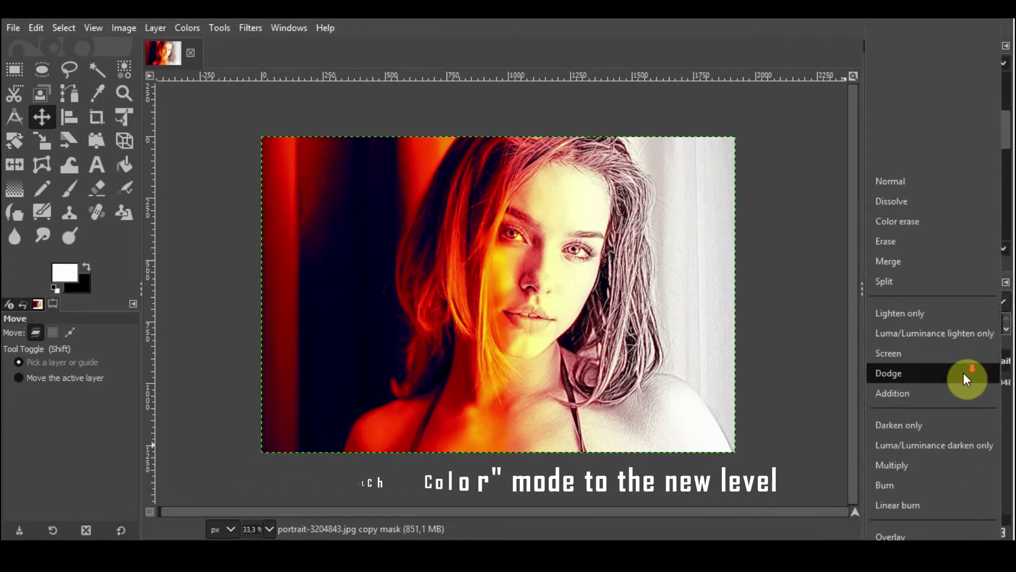
{"action": "scroll", "coordinate": [959, 403], "scroll_direction": "down", "scroll_amount": 2}
{"action": "scroll", "coordinate": [947, 445], "scroll_direction": "down", "scroll_amount": 2}
{"action": "scroll", "coordinate": [943, 461], "scroll_direction": "down", "scroll_amount": 4}
{"action": "scroll", "coordinate": [942, 462], "scroll_direction": "down", "scroll_amount": 4}
{"action": "scroll", "coordinate": [942, 461], "scroll_direction": "down", "scroll_amount": 4}
{"action": "scroll", "coordinate": [942, 461], "scroll_direction": "down", "scroll_amount": 2}
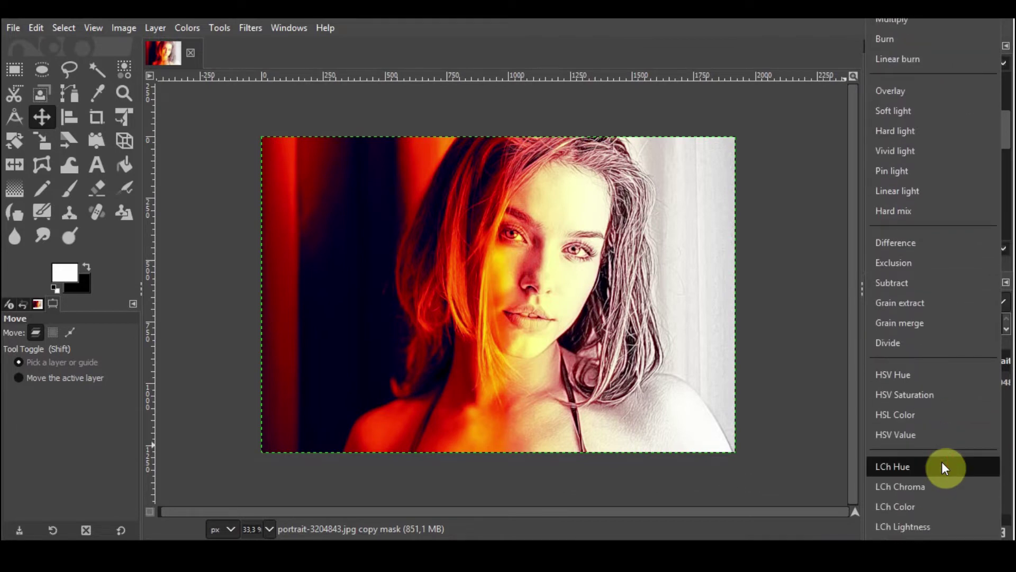
{"action": "left_click", "coordinate": [918, 507]}
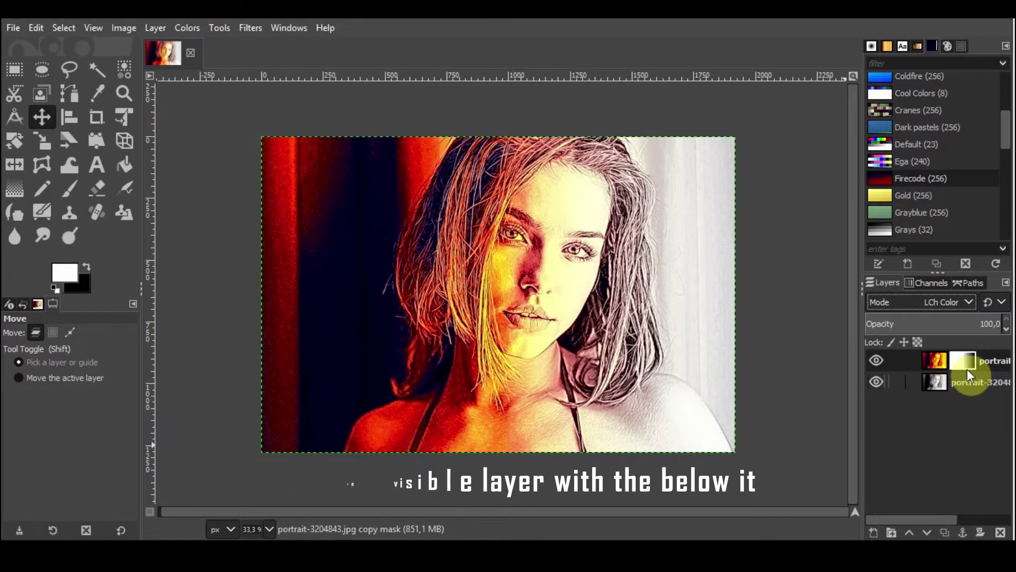
{"action": "right_click", "coordinate": [988, 362]}
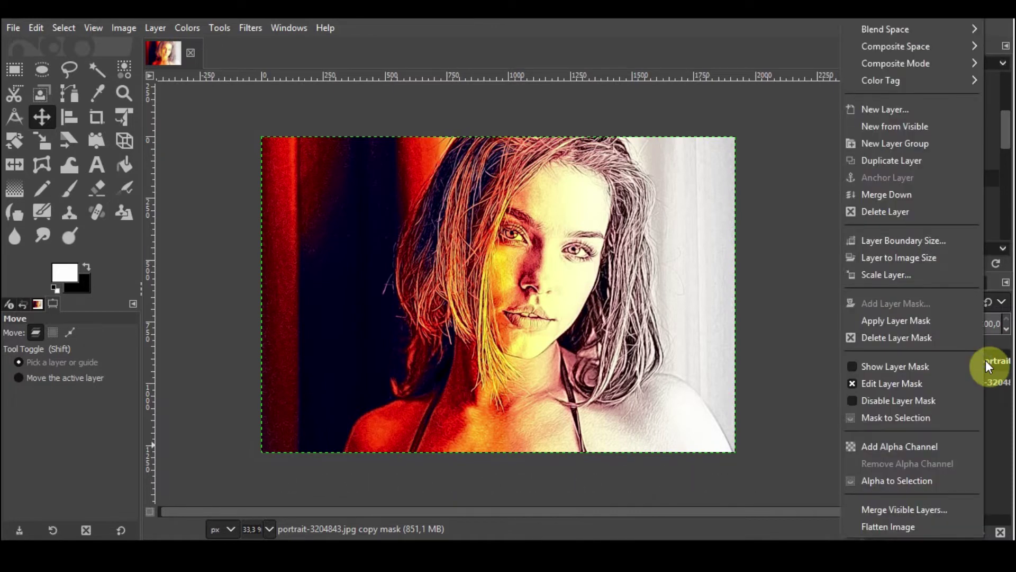
Step: Merge the Firecode layer down into the pencil-sketch layer
{"action": "left_click", "coordinate": [921, 194]}
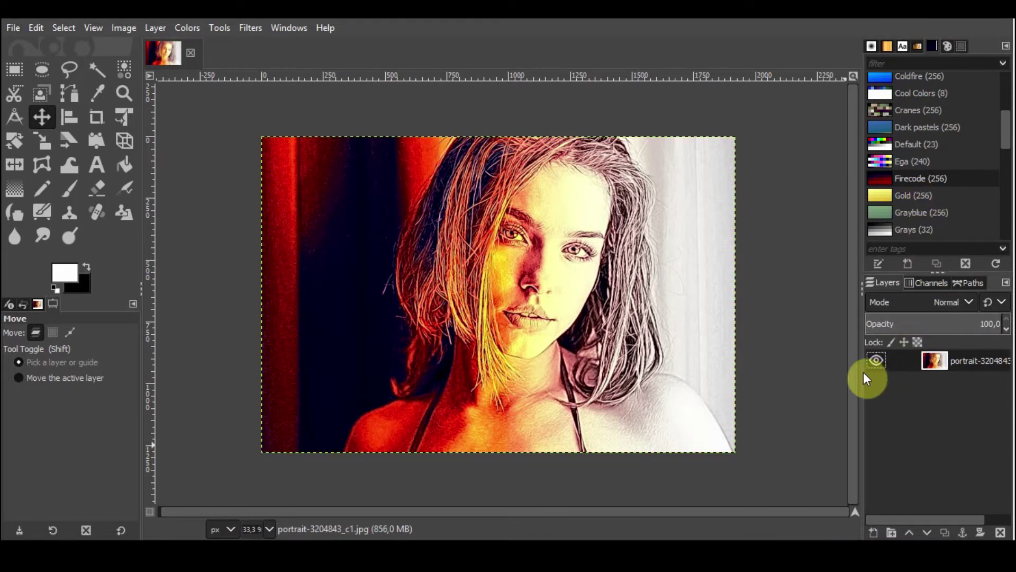
{"action": "left_click", "coordinate": [250, 28]}
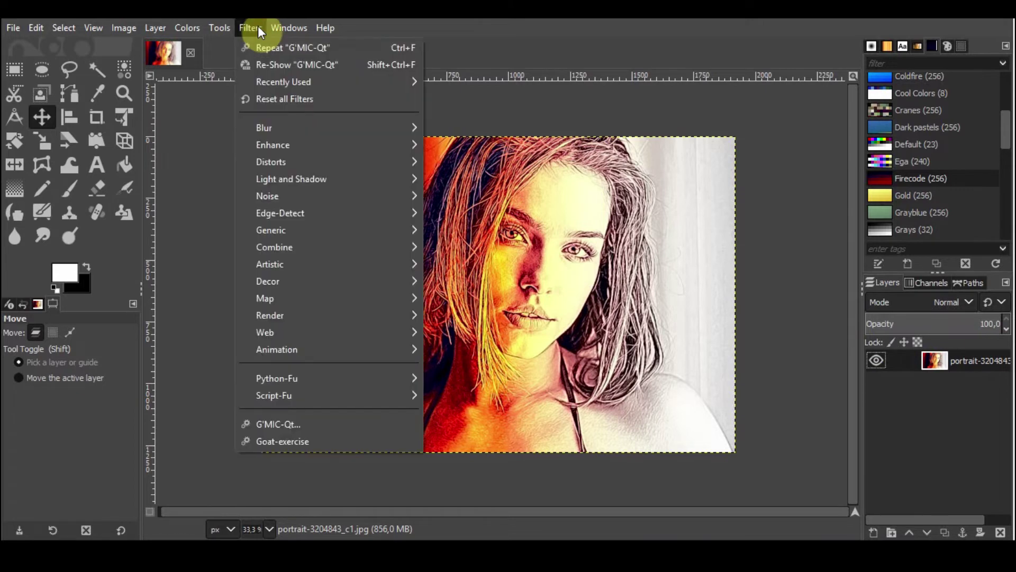
Step: Apply G'MIC-Qt's Artistic > Bokeh filter with Density raised from 30 to 31
{"action": "left_click", "coordinate": [345, 63]}
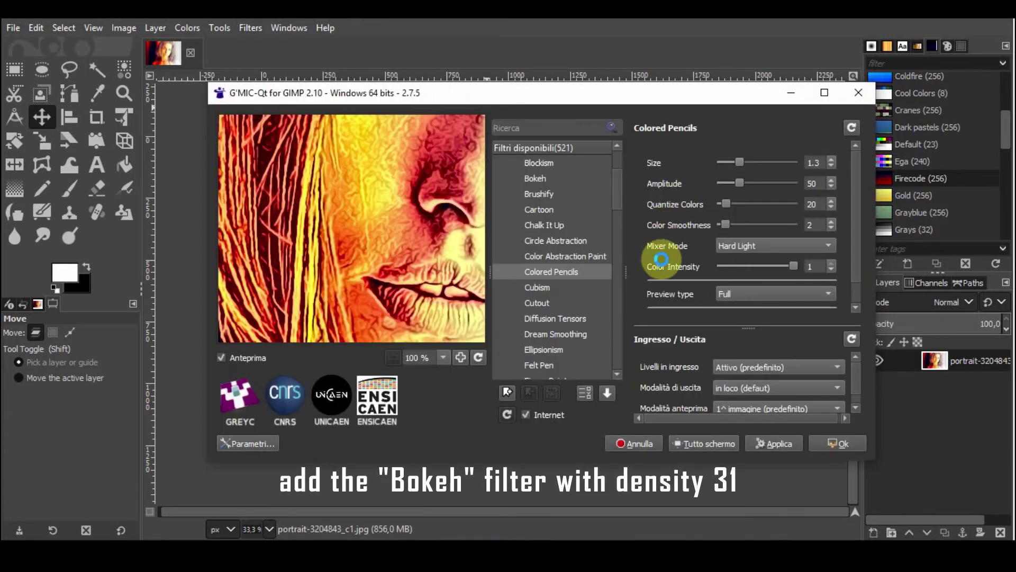
{"action": "left_click_drag", "start_coordinate": [616, 195], "coordinate": [614, 168]}
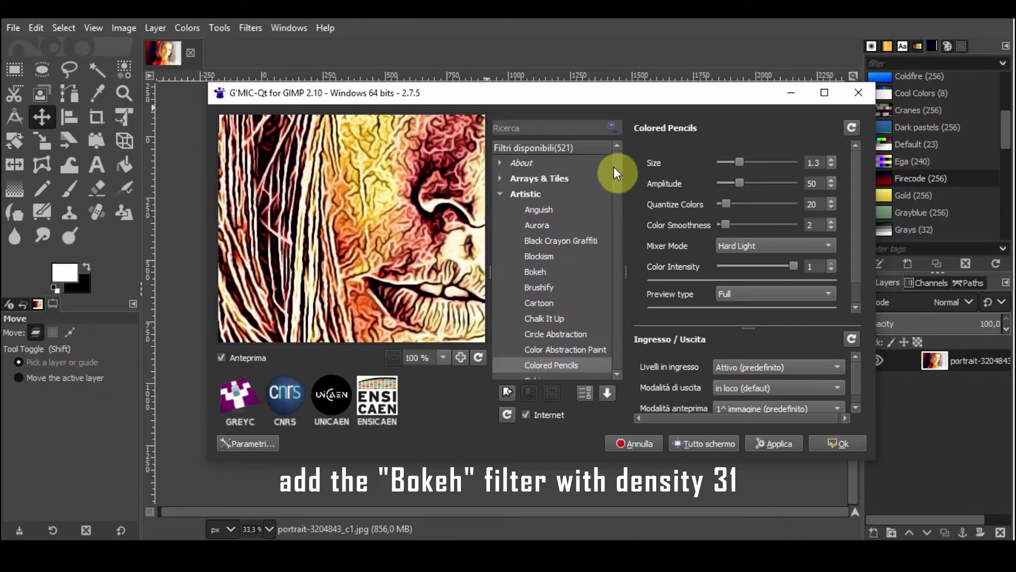
{"action": "left_click", "coordinate": [555, 271]}
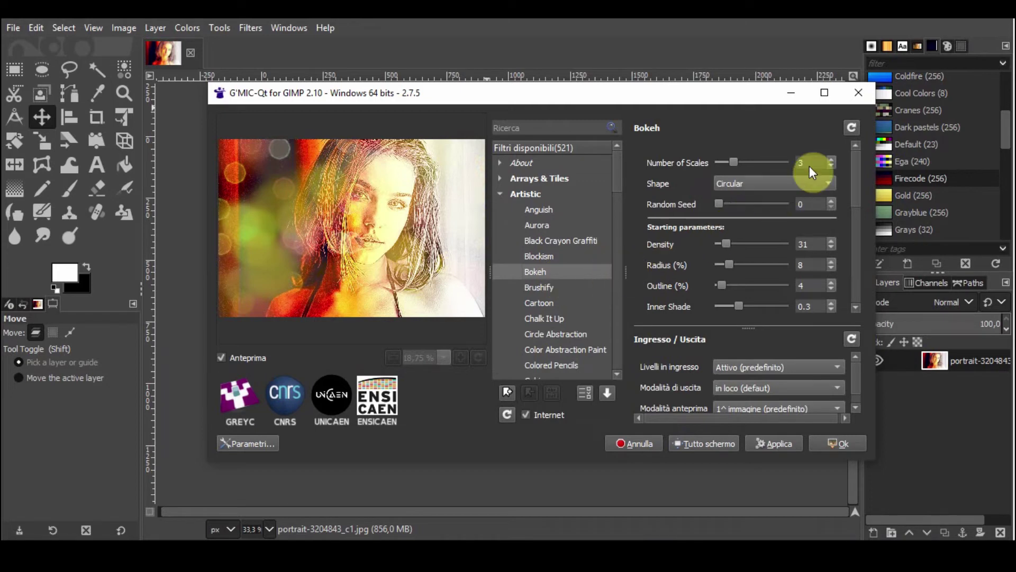
{"action": "left_click", "coordinate": [852, 127]}
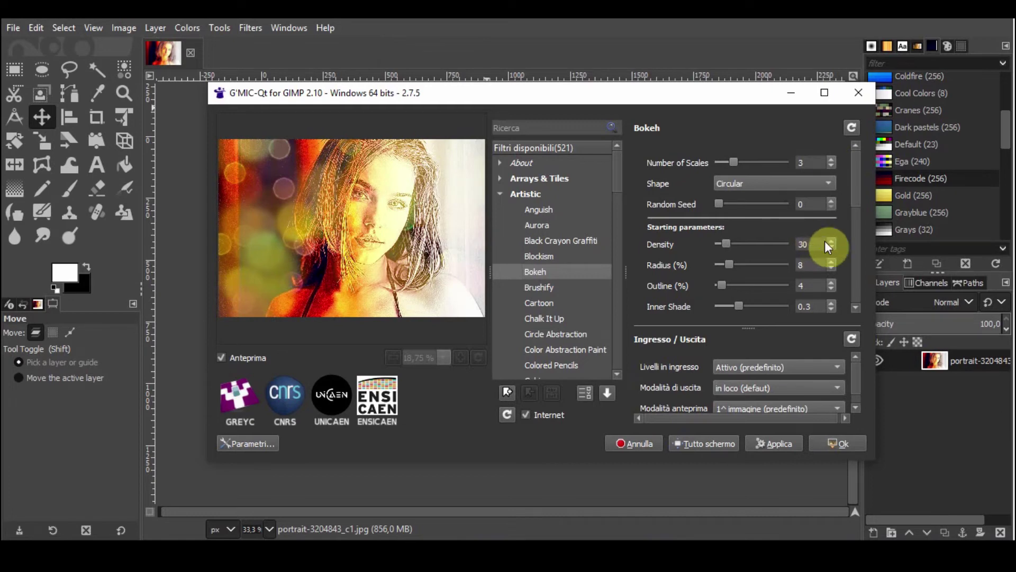
{"action": "left_click", "coordinate": [833, 240]}
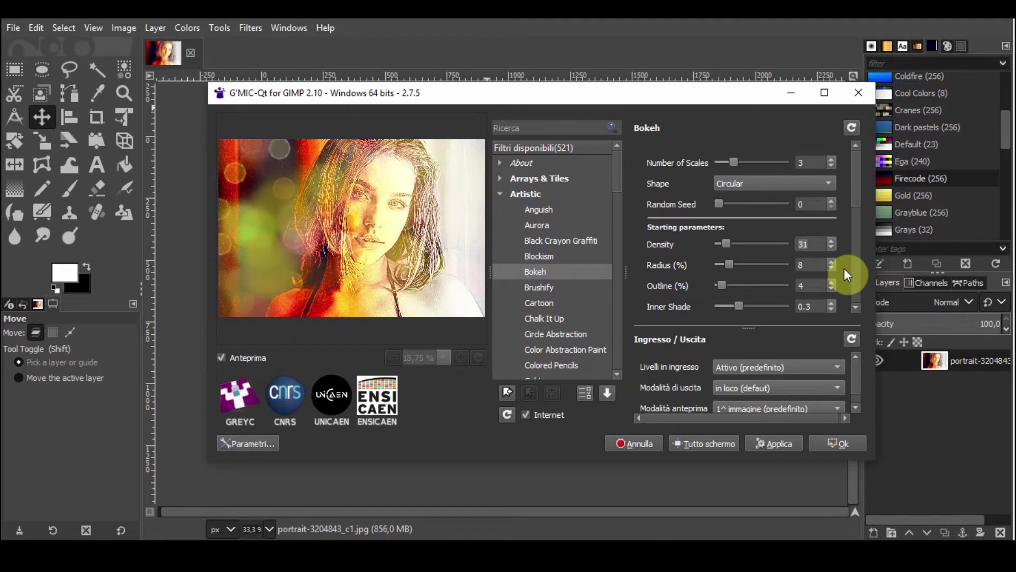
{"action": "left_click", "coordinate": [842, 445]}
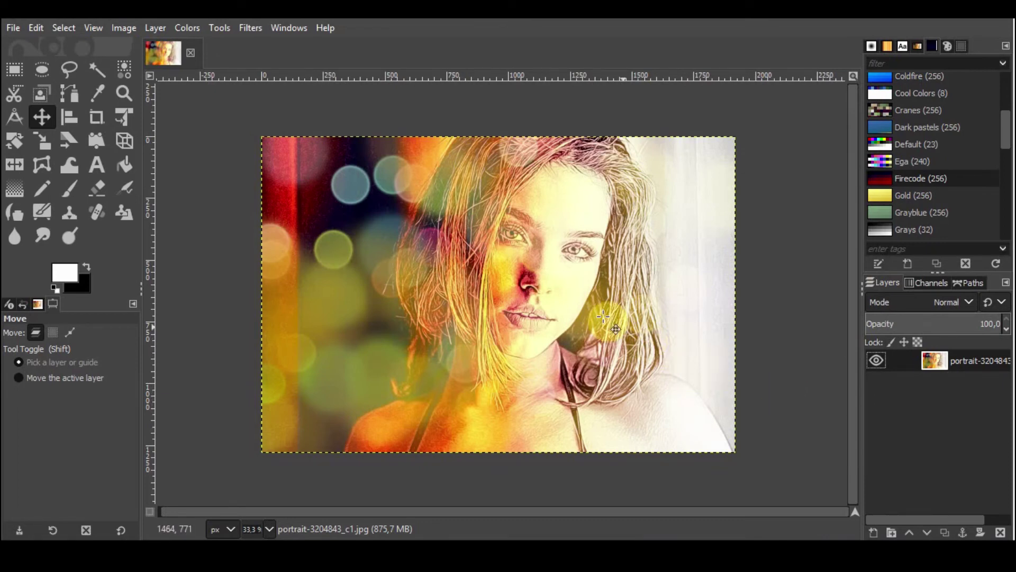
Step: Apply Curves with the Value curve's midpoint pulled down from input 131 to output 89
{"action": "left_click", "coordinate": [191, 30]}
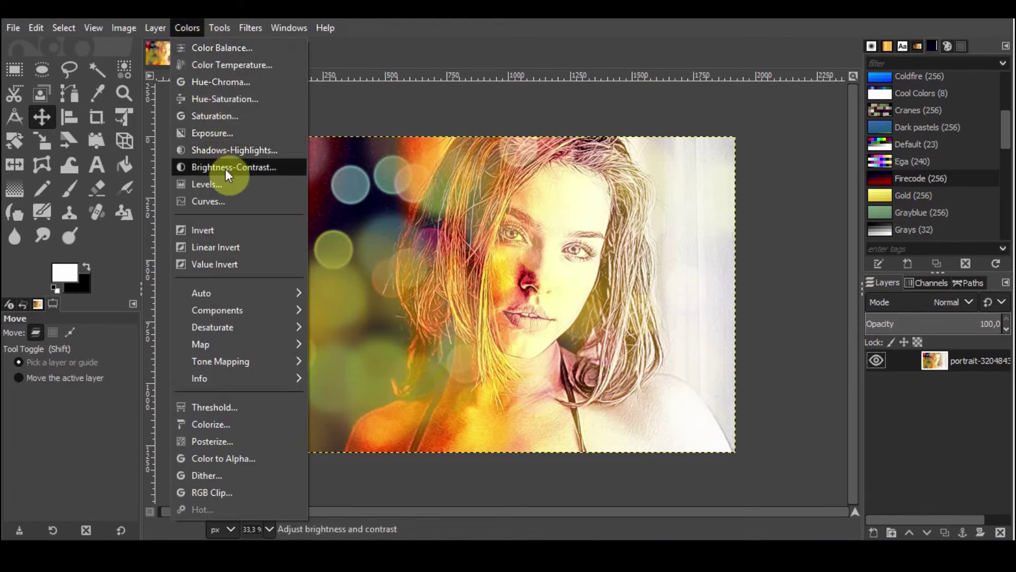
{"action": "left_click", "coordinate": [254, 202]}
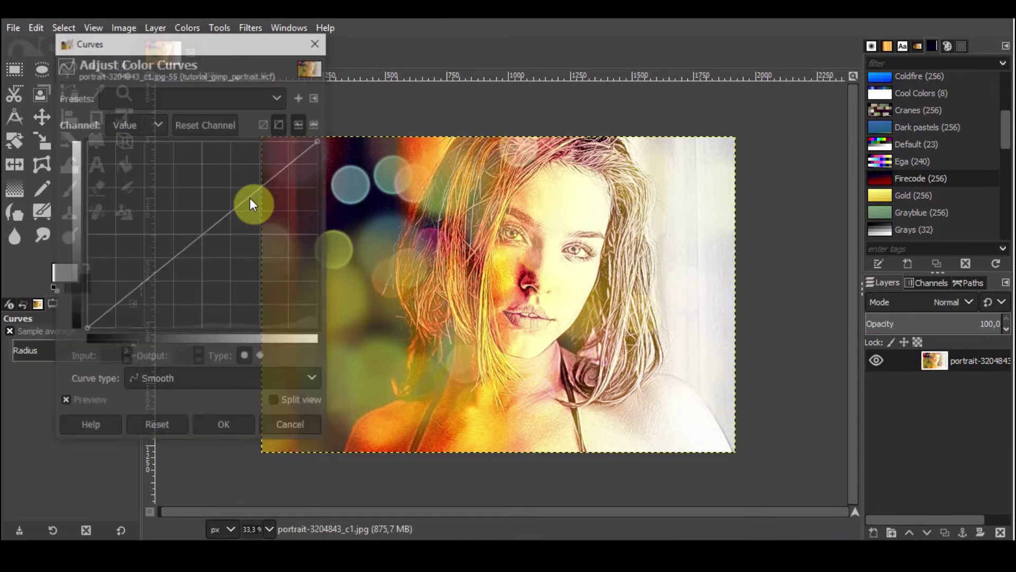
{"action": "left_click_drag", "start_coordinate": [193, 243], "coordinate": [203, 258]}
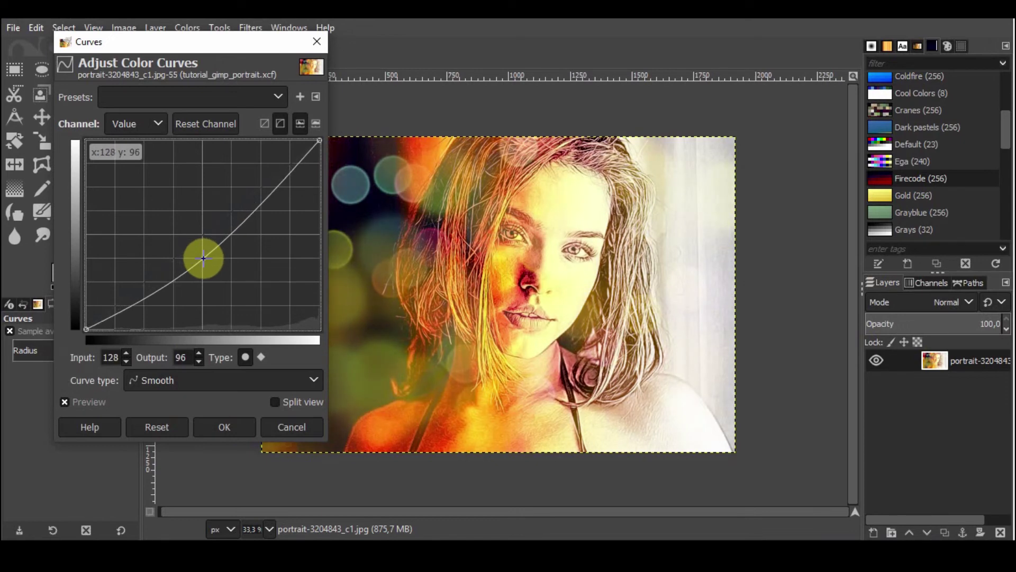
{"action": "left_click_drag", "start_coordinate": [204, 258], "coordinate": [205, 263]}
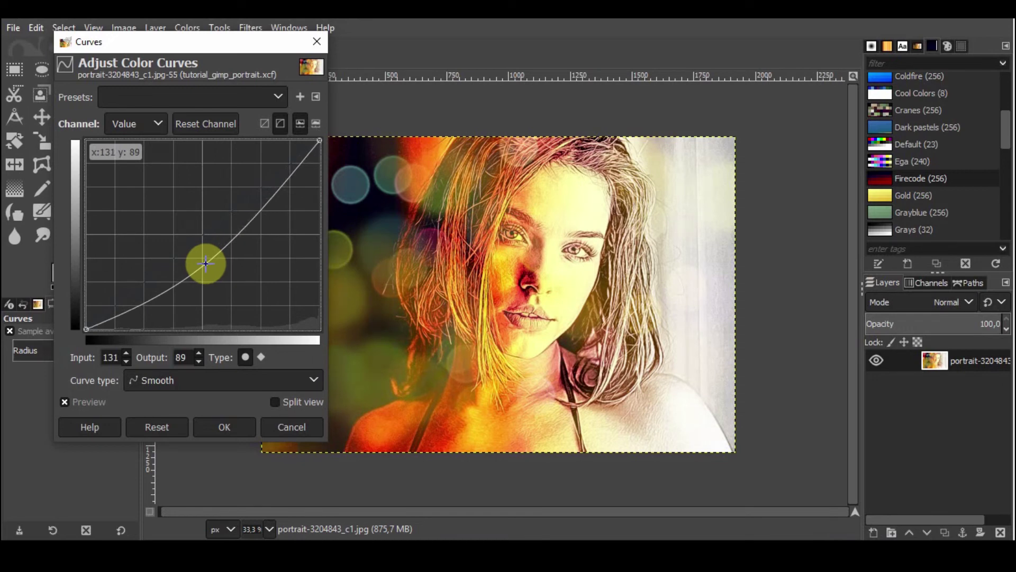
{"action": "left_click", "coordinate": [235, 430]}
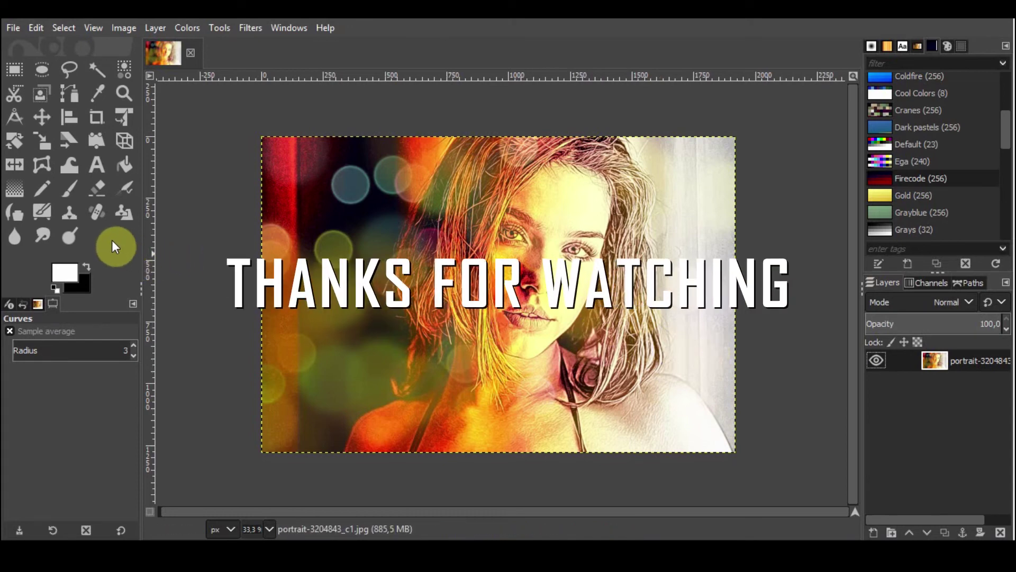
Step: Zoom in on the finished fiery bokeh pencil-sketch portrait by marquee-zooming around the whole image
{"action": "left_click", "coordinate": [125, 93]}
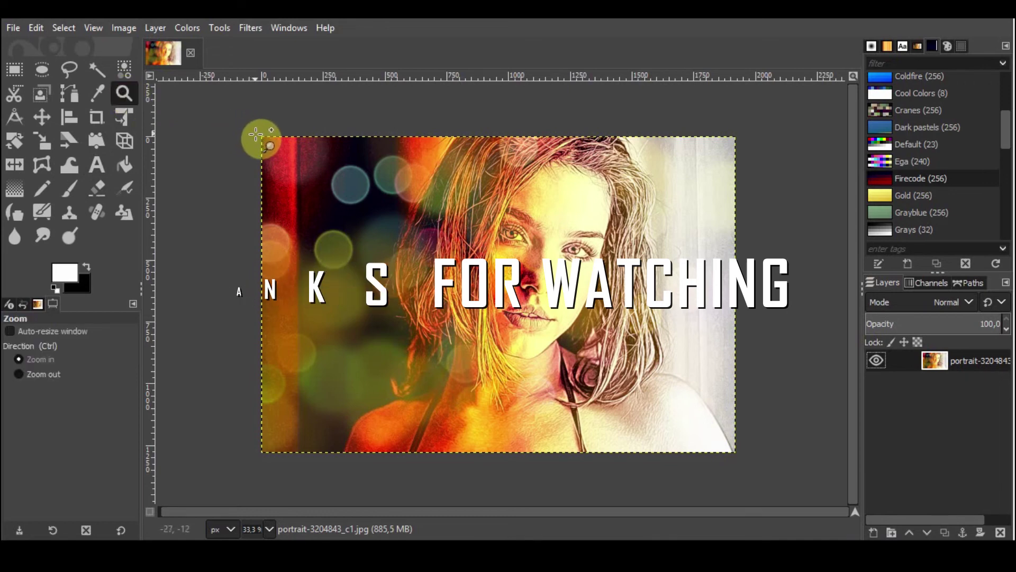
{"action": "left_click_drag", "start_coordinate": [258, 132], "coordinate": [738, 455]}
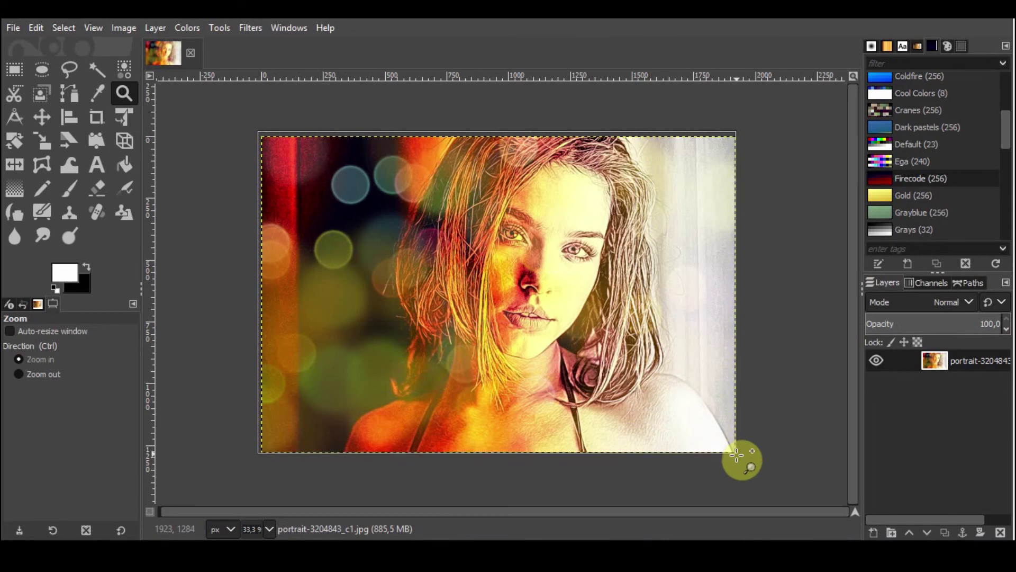
{"action": "left_click_drag", "start_coordinate": [738, 457], "coordinate": [741, 460]}
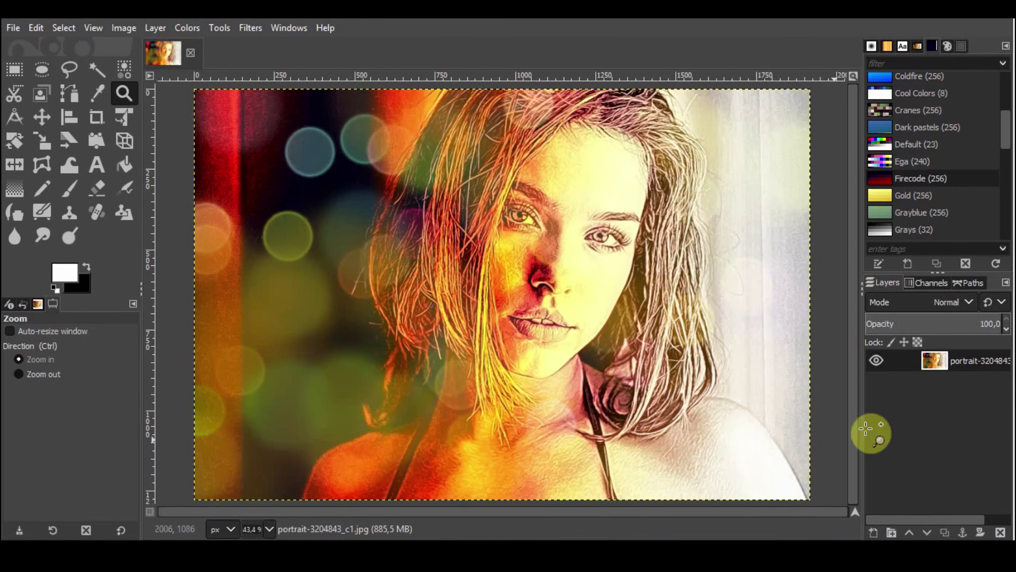